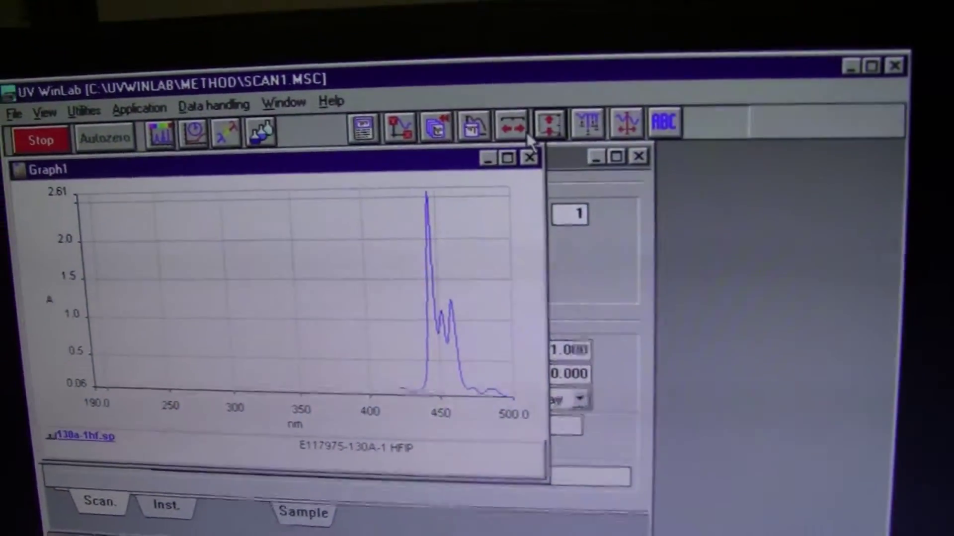
- Autoscale the wavelength axis as the scan proceeds, reaching 378–500 nm and showing the 418 nm peak
left_click(495, 125)
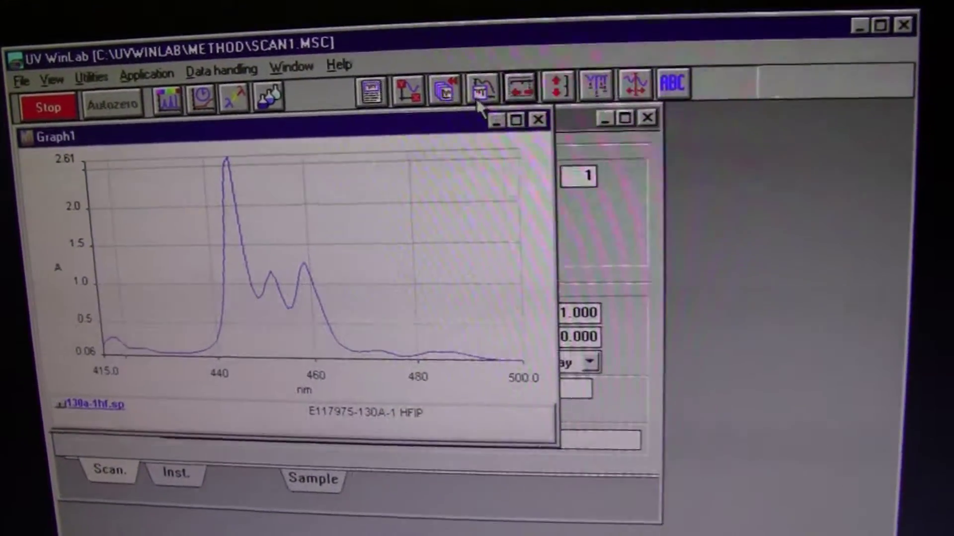
left_click(524, 102)
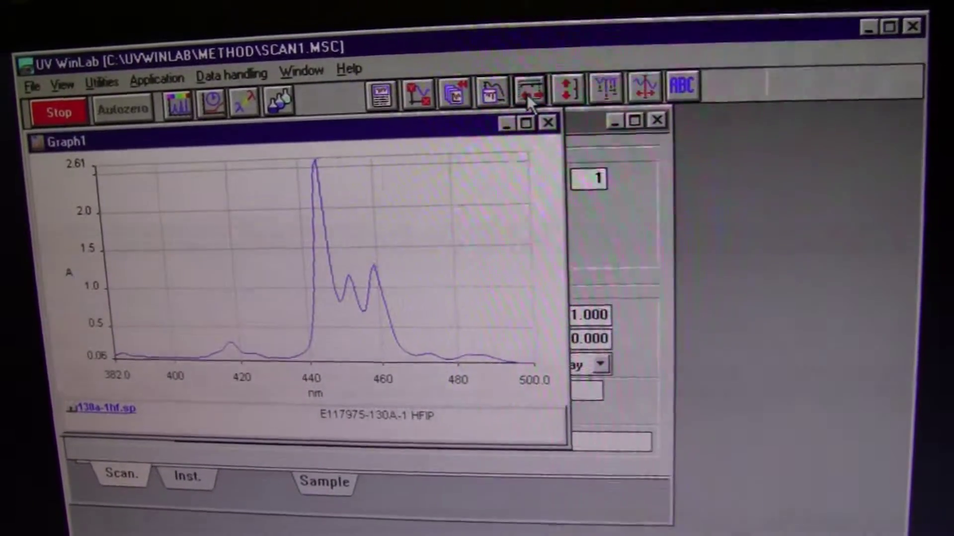
left_click(527, 95)
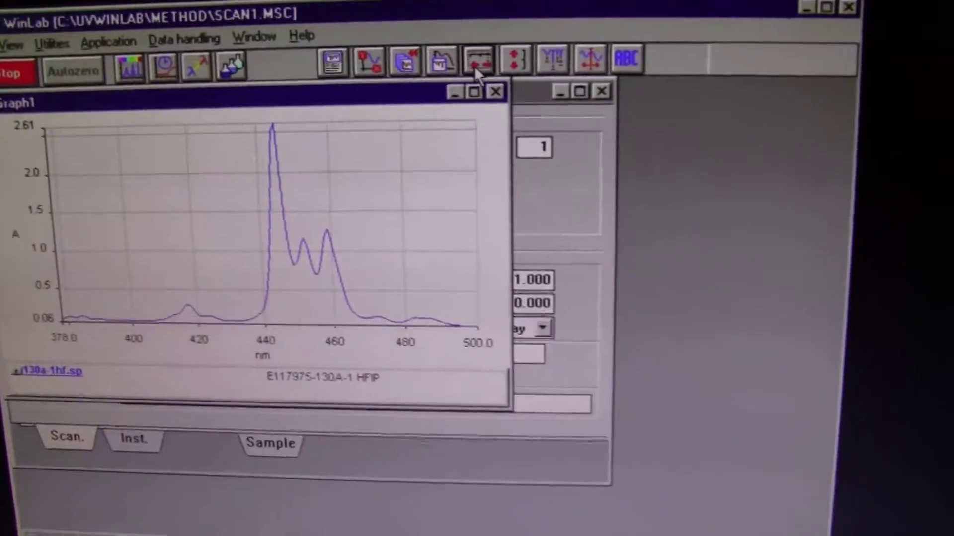
- Autoscale both axes to 208–500 nm and absorbance up to 3.47, then nudge the graph window
left_click(479, 59)
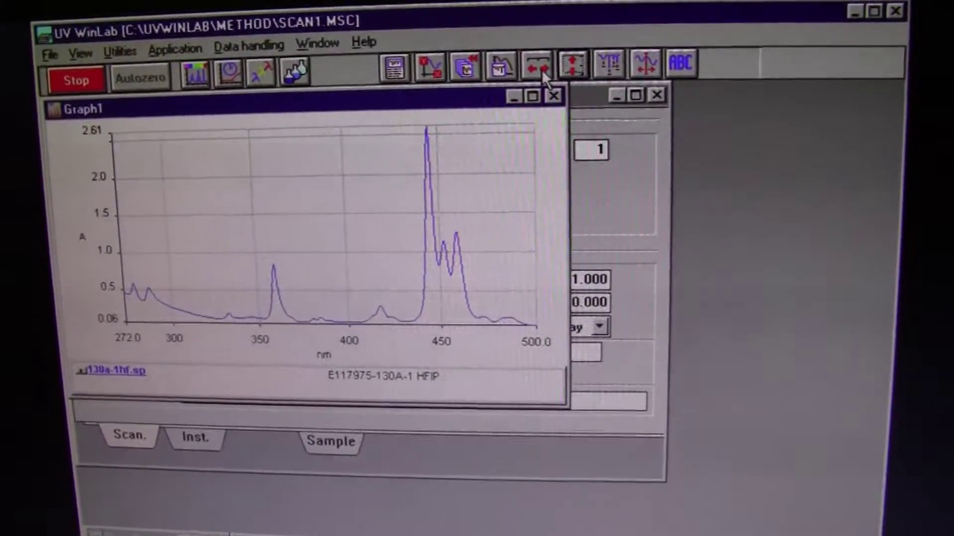
left_click(540, 69)
left_click(541, 69)
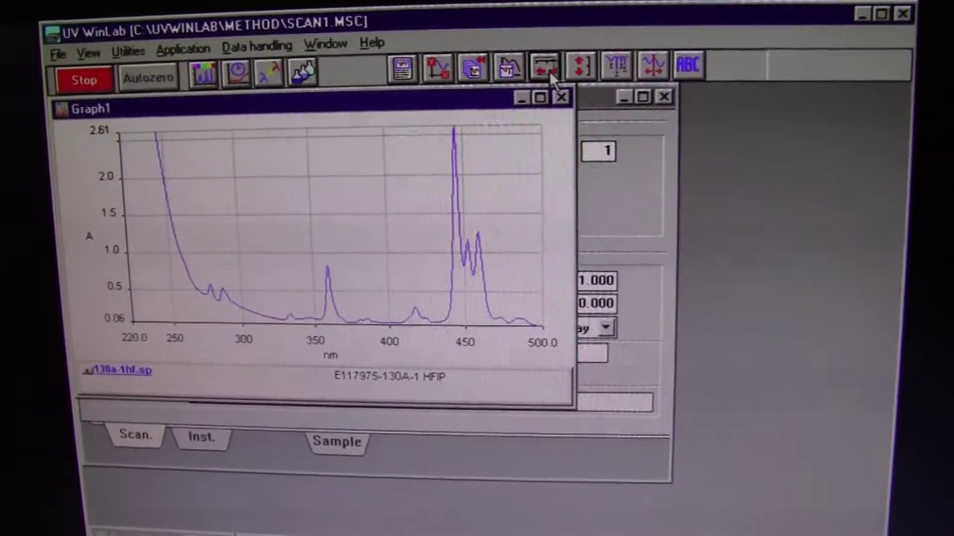
left_click(573, 66)
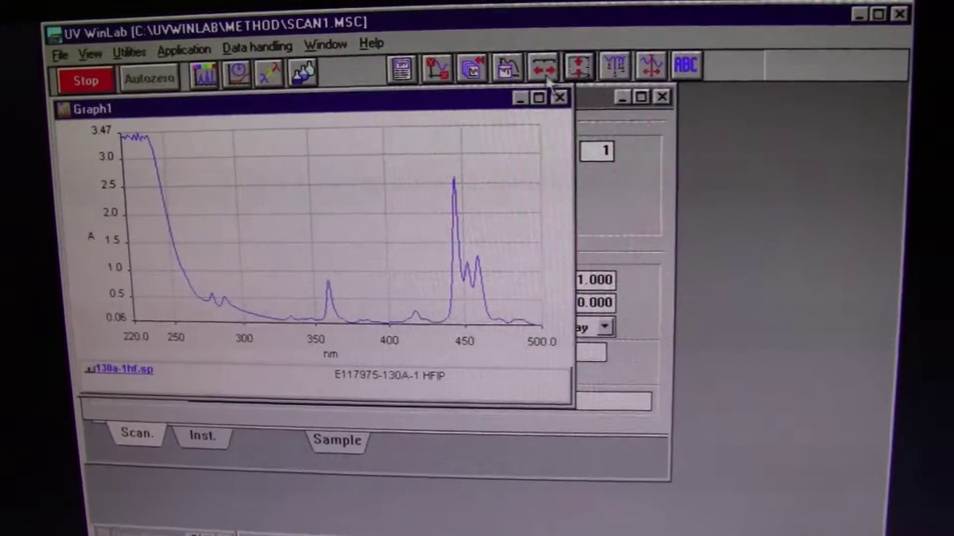
left_click(541, 72)
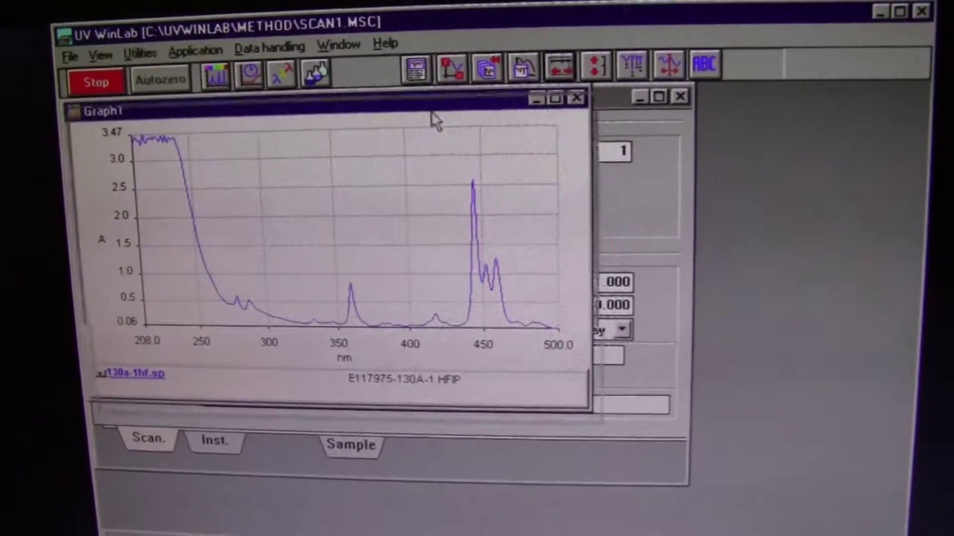
left_click_drag(455, 118, 477, 140)
- Maximize Graph1, autoscale absorbance to 3.52, and dismiss the method-running and method-stopped messages
left_click(569, 126)
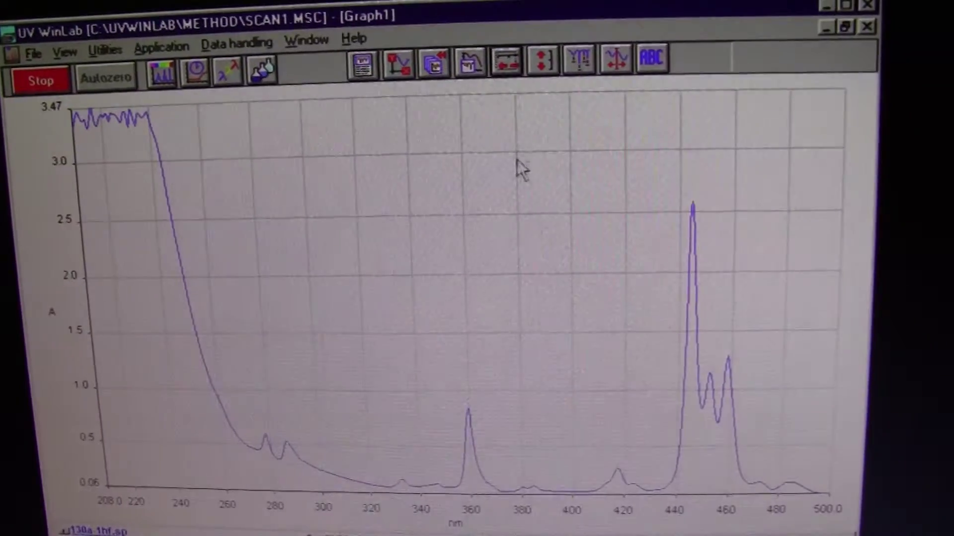
left_click(533, 66)
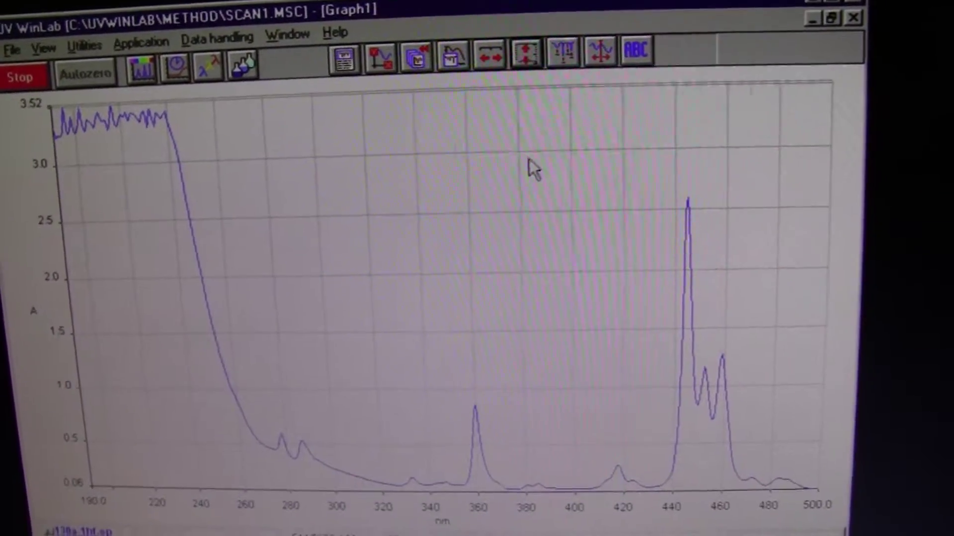
left_click(580, 66)
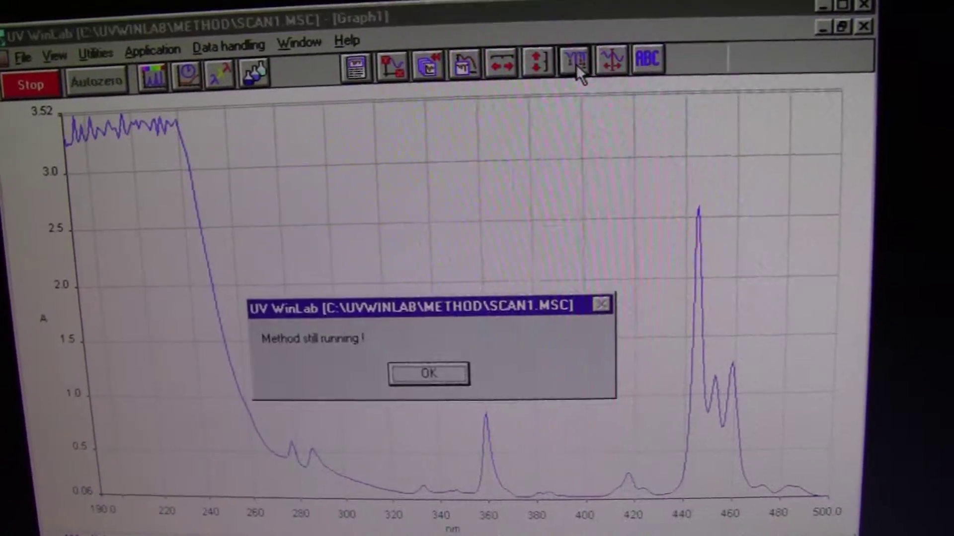
left_click(433, 378)
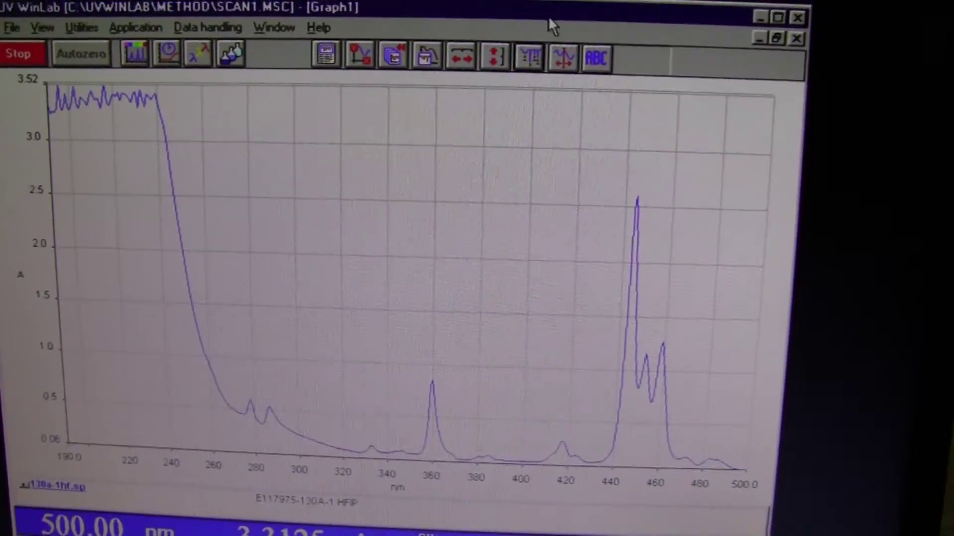
left_click(395, 360)
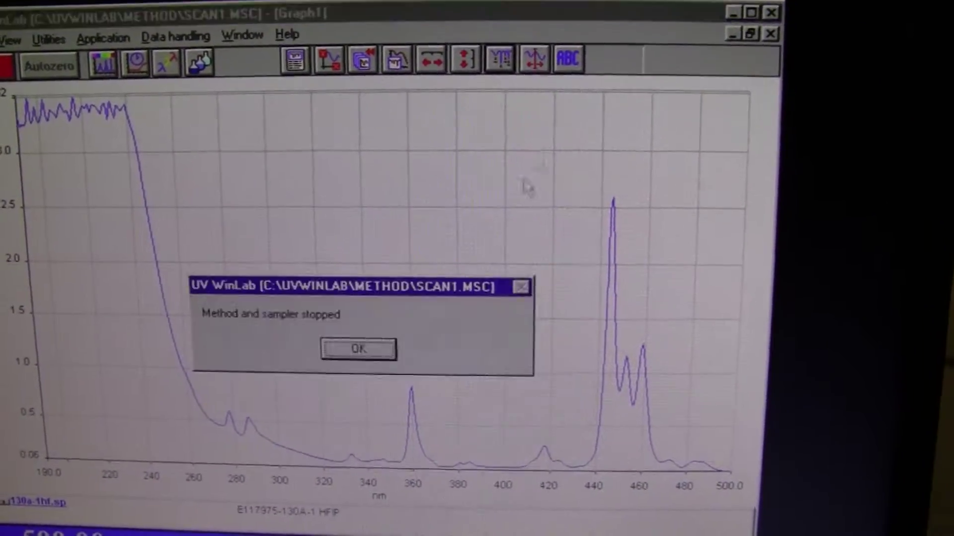
left_click(363, 349)
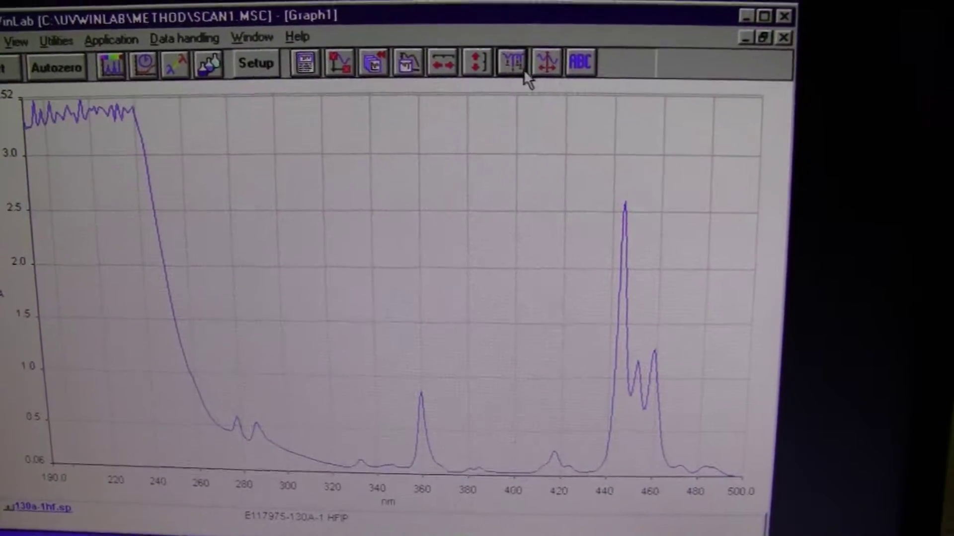
- Find peaks from 500 to 190 nm with Label Both, labelling wavelengths like 444.58 nm
left_click(524, 70)
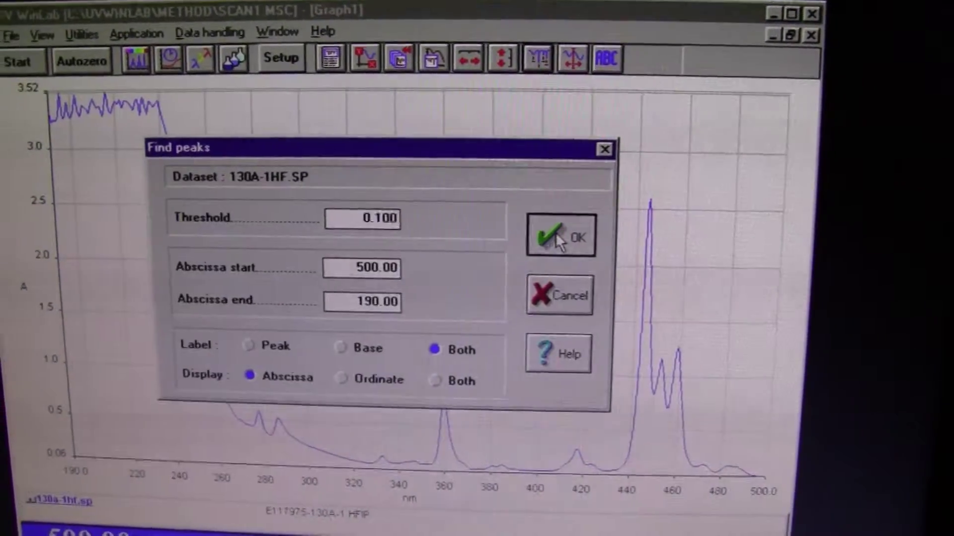
left_click(559, 243)
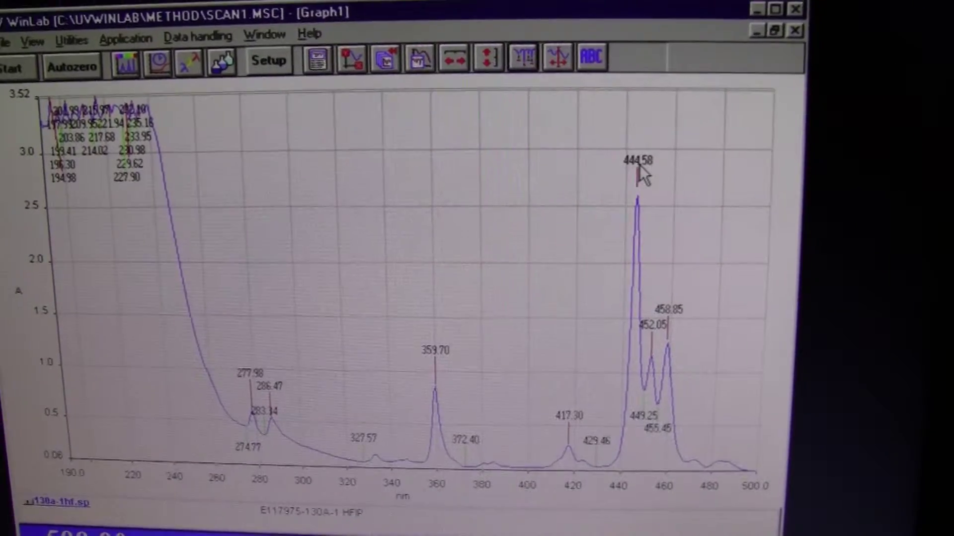